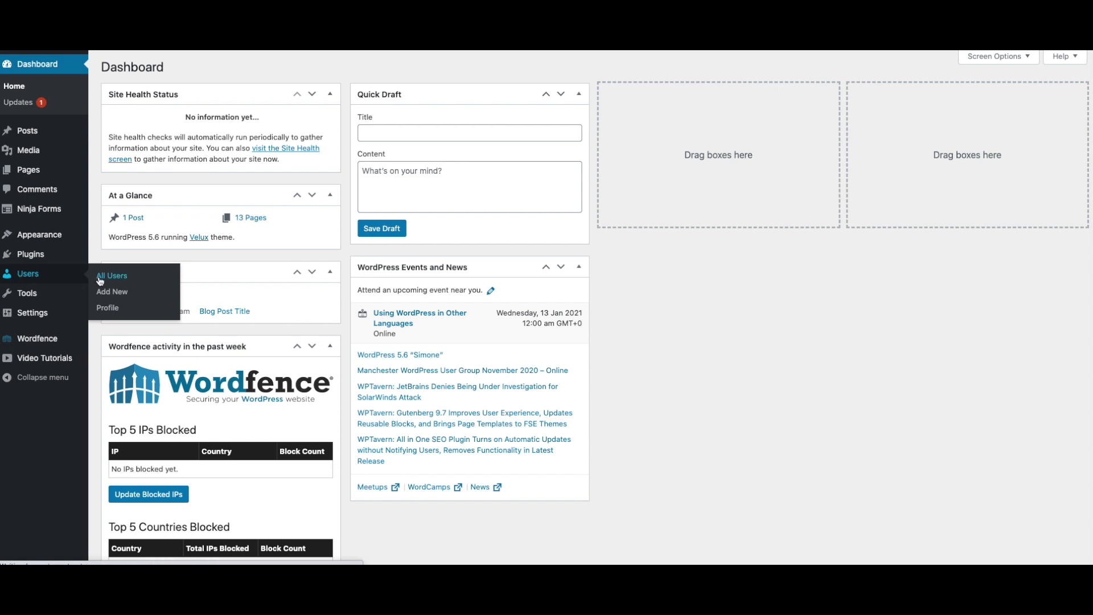
Open Users > All Users and scroll through the 1,305 mostly spam subscriber accounts
{"action": "left_click", "coordinate": [100, 277]}
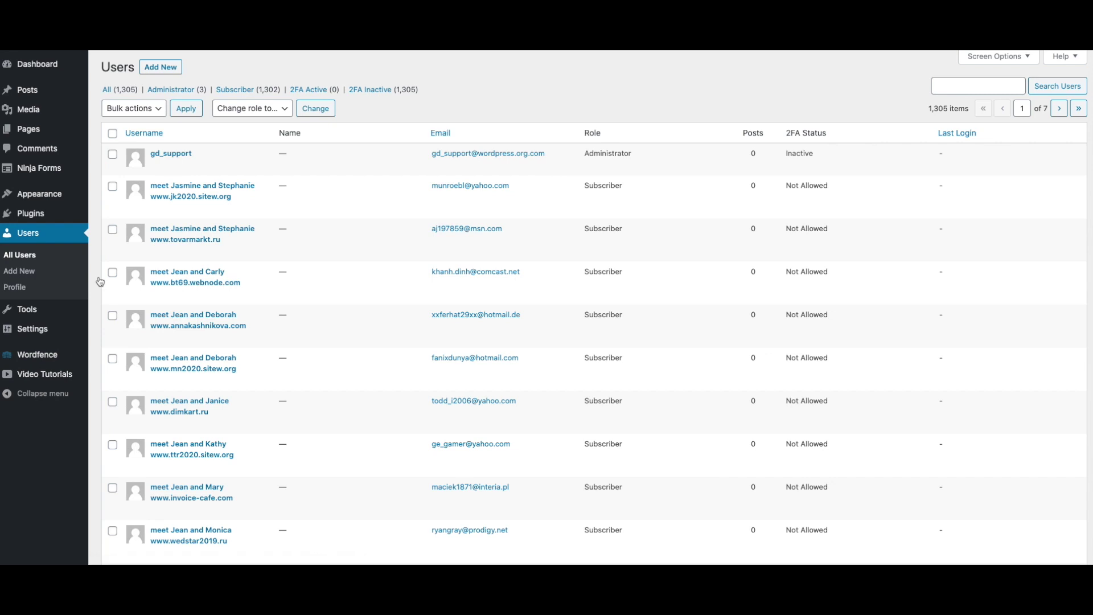
{"action": "scroll", "coordinate": [280, 366], "scroll_direction": "down", "scroll_amount": 5}
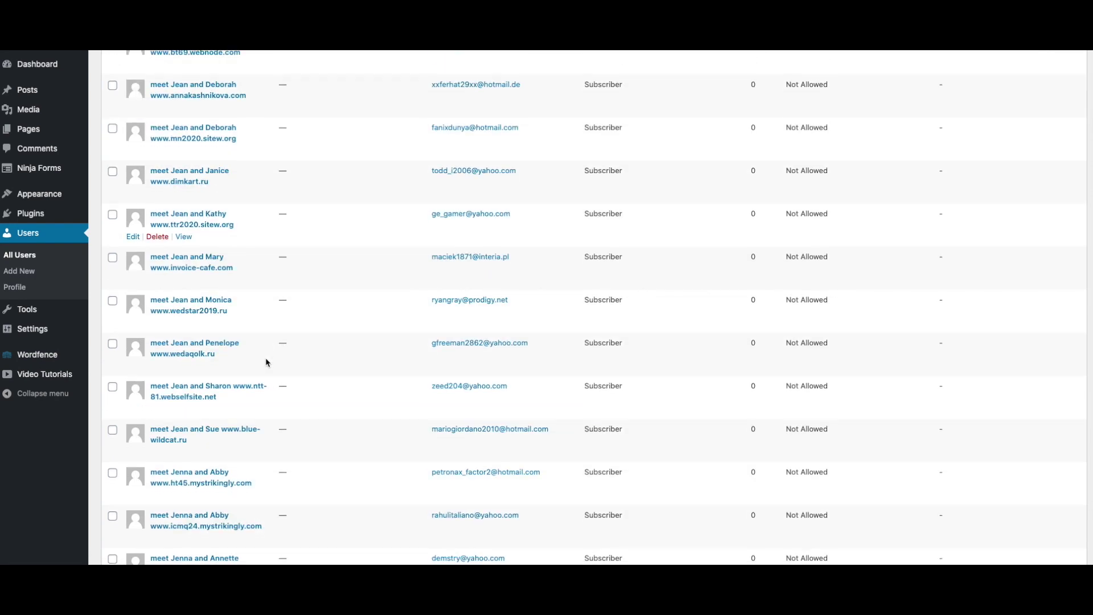
{"action": "scroll", "coordinate": [268, 361], "scroll_direction": "down", "scroll_amount": 2}
{"action": "scroll", "coordinate": [268, 361], "scroll_direction": "down", "scroll_amount": 4}
{"action": "scroll", "coordinate": [268, 363], "scroll_direction": "down", "scroll_amount": 3}
{"action": "scroll", "coordinate": [269, 364], "scroll_direction": "down", "scroll_amount": 3}
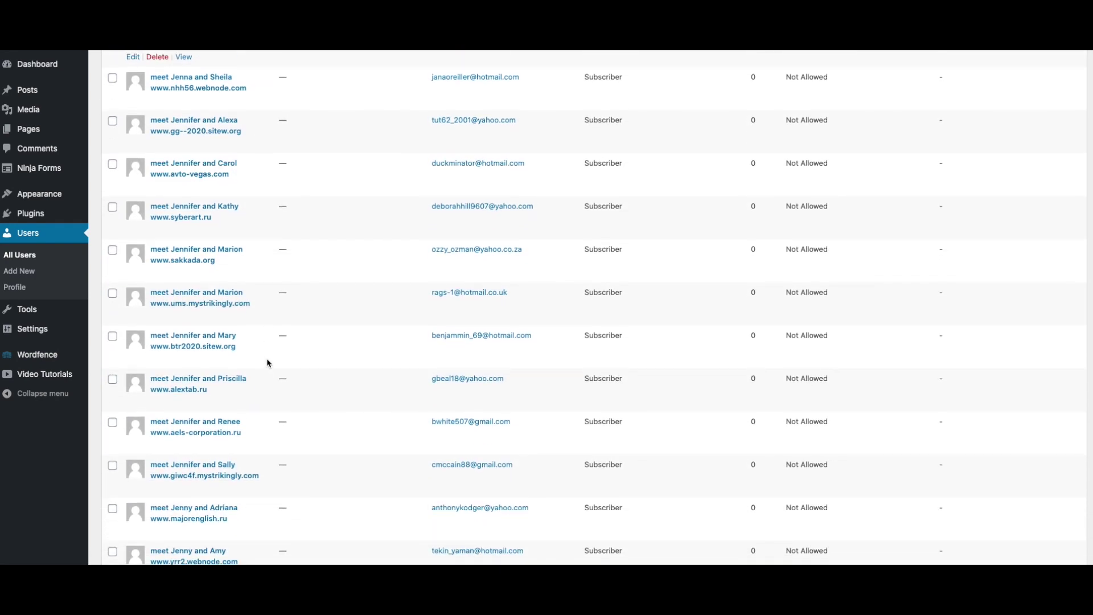
{"action": "scroll", "coordinate": [268, 363], "scroll_direction": "up", "scroll_amount": 5}
{"action": "scroll", "coordinate": [268, 364], "scroll_direction": "up", "scroll_amount": 4}
{"action": "scroll", "coordinate": [268, 363], "scroll_direction": "up", "scroll_amount": 6}
{"action": "scroll", "coordinate": [268, 364], "scroll_direction": "up", "scroll_amount": 2}
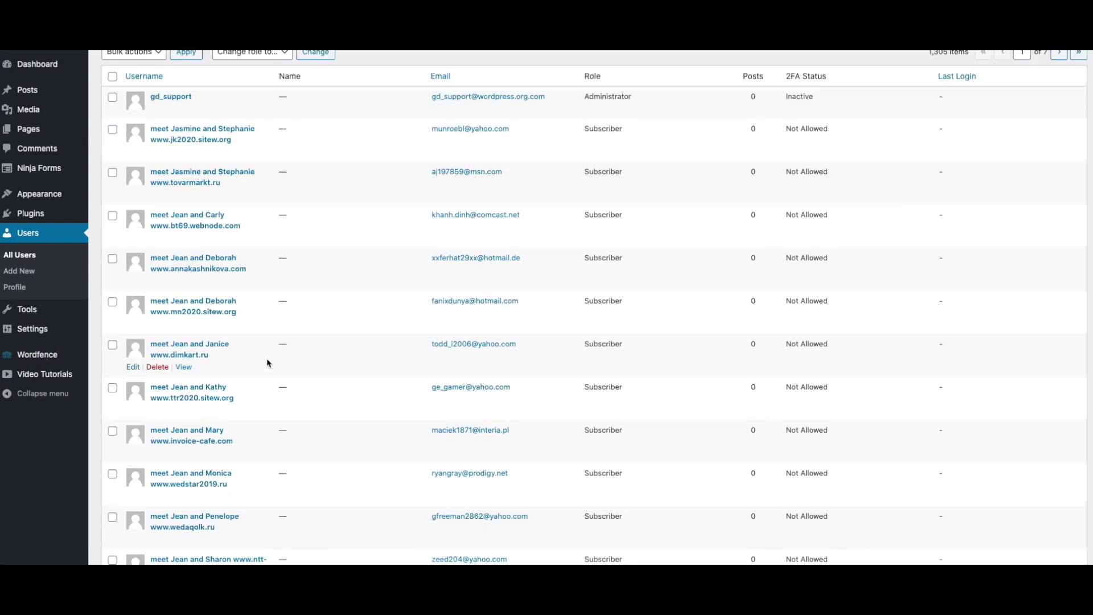
{"action": "scroll", "coordinate": [268, 364], "scroll_direction": "up", "scroll_amount": 2}
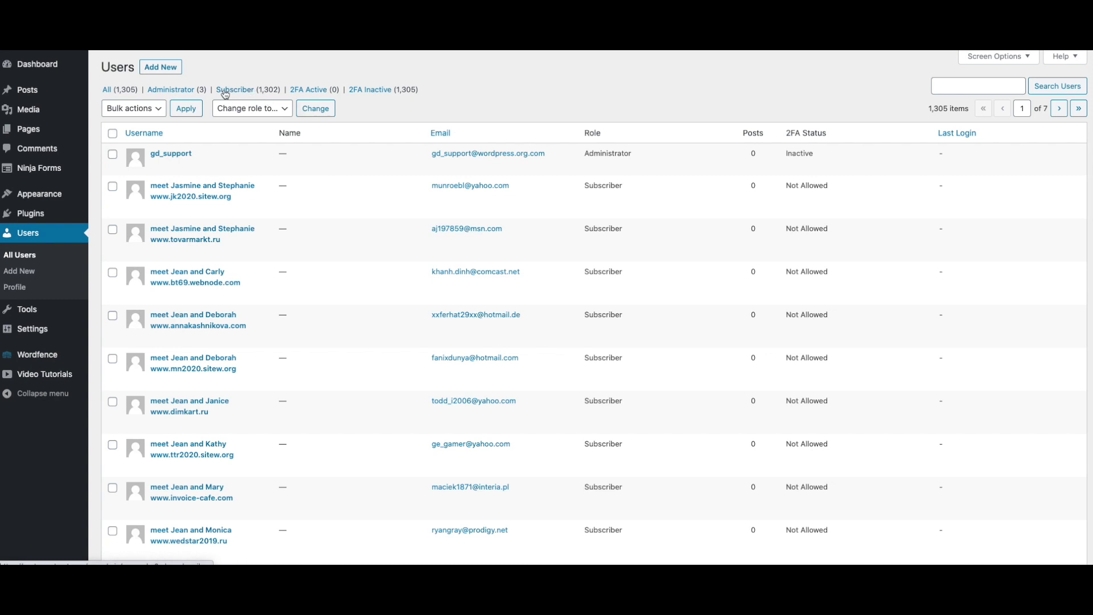
Filter the users list to show only the 1,302 subscribers
{"action": "left_click", "coordinate": [226, 91]}
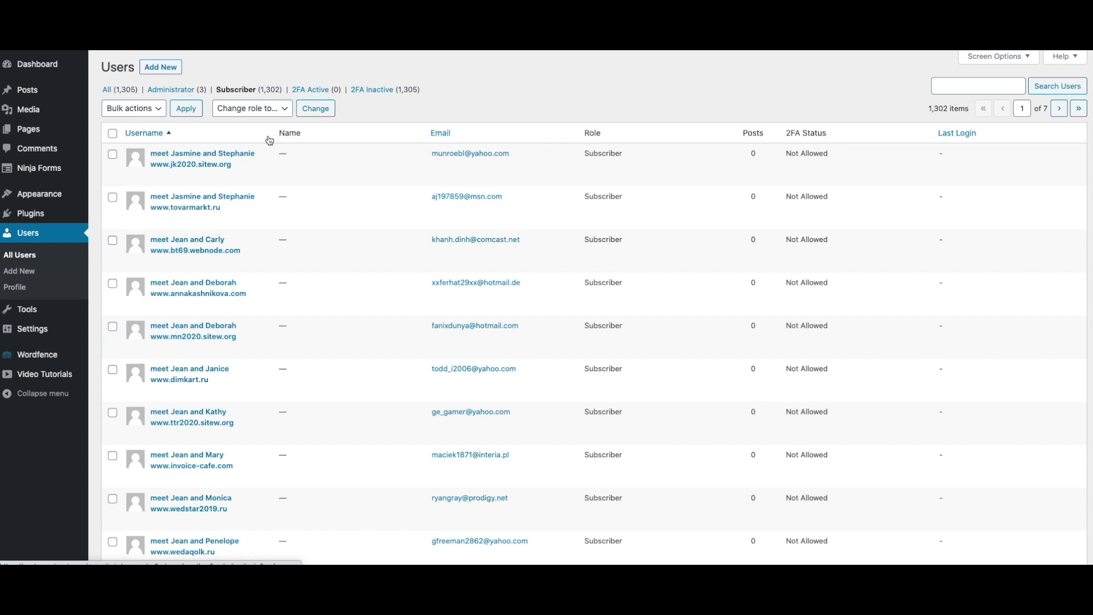
{"action": "scroll", "coordinate": [112, 134], "scroll_direction": "down", "scroll_amount": 1}
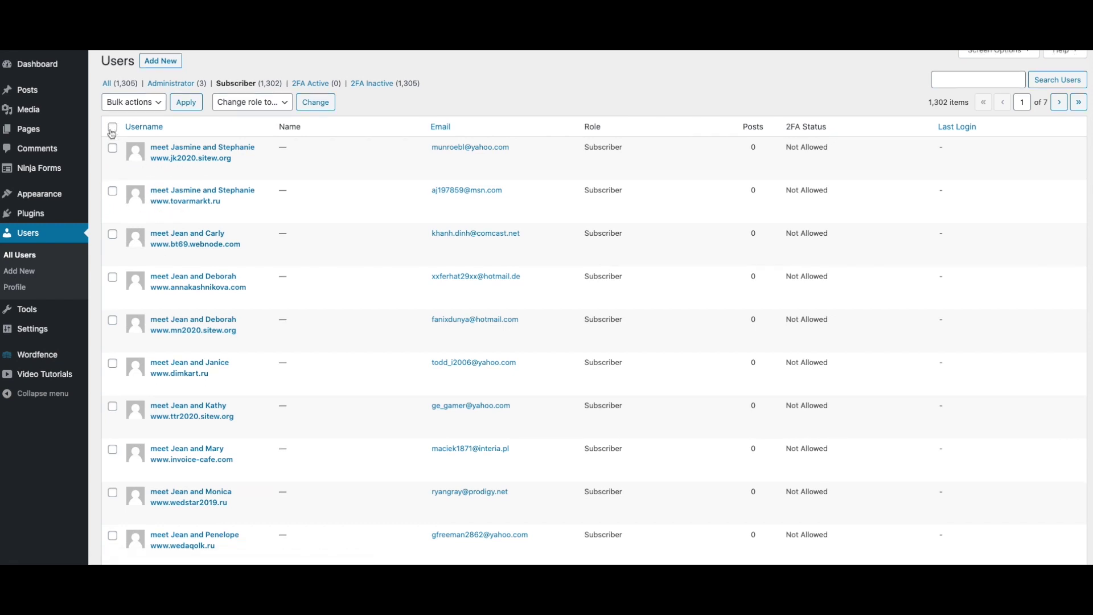
{"action": "scroll", "coordinate": [113, 134], "scroll_direction": "down", "scroll_amount": 1}
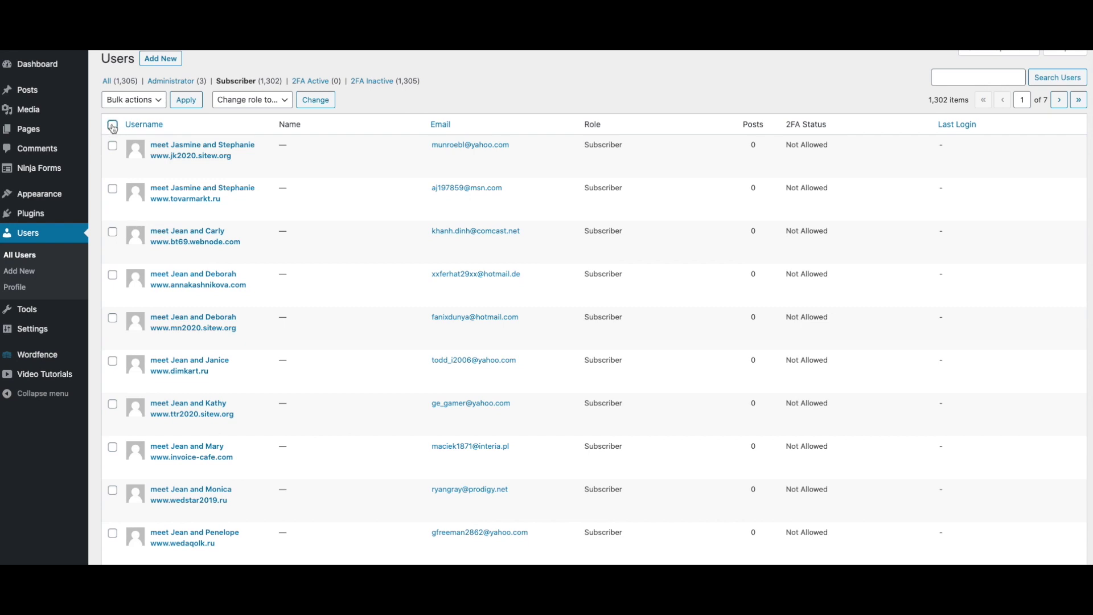
Select every subscriber on the first page and apply the Delete bulk action
{"action": "left_click", "coordinate": [113, 129]}
{"action": "scroll", "coordinate": [114, 239], "scroll_direction": "down", "scroll_amount": 5}
{"action": "scroll", "coordinate": [125, 242], "scroll_direction": "down", "scroll_amount": 5}
{"action": "scroll", "coordinate": [127, 246], "scroll_direction": "down", "scroll_amount": 5}
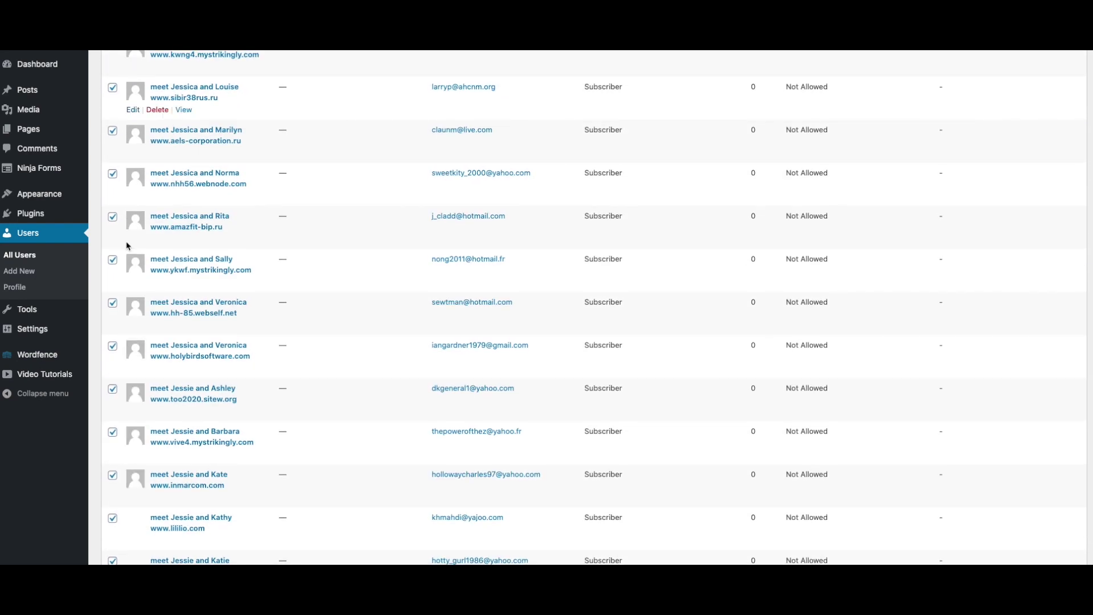
{"action": "scroll", "coordinate": [127, 246], "scroll_direction": "up", "scroll_amount": 15}
{"action": "scroll", "coordinate": [129, 240], "scroll_direction": "up", "scroll_amount": 2}
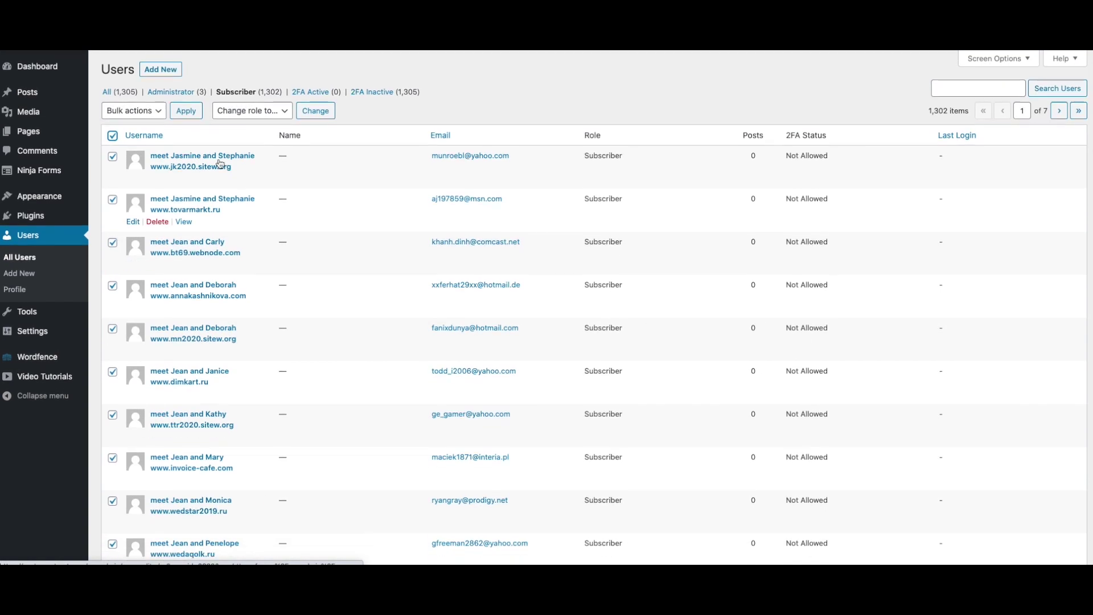
{"action": "left_click", "coordinate": [165, 110]}
{"action": "left_click", "coordinate": [146, 118]}
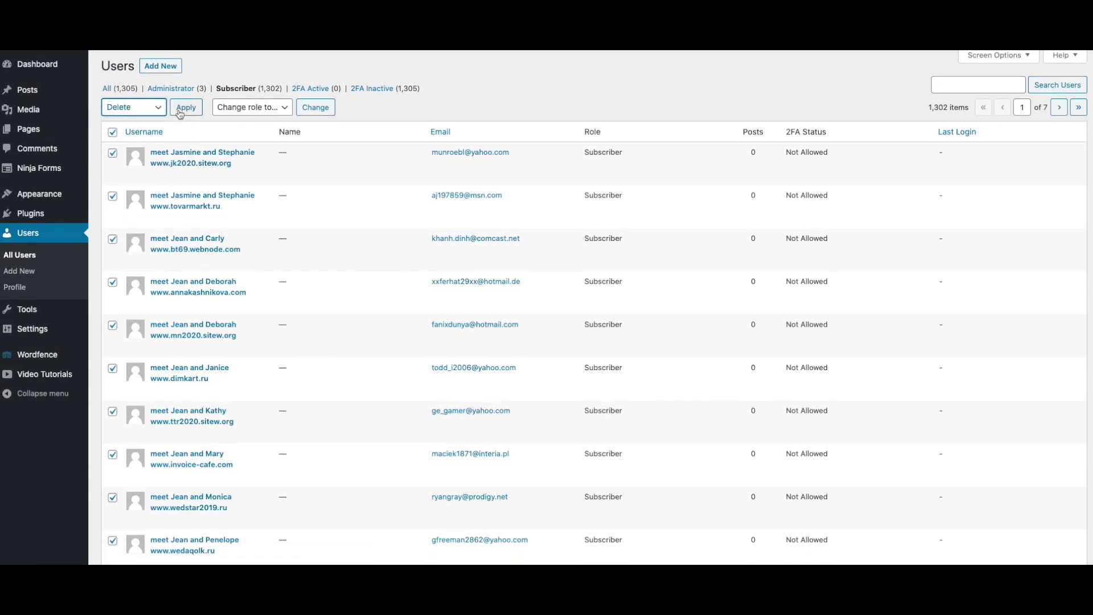
{"action": "left_click", "coordinate": [192, 111]}
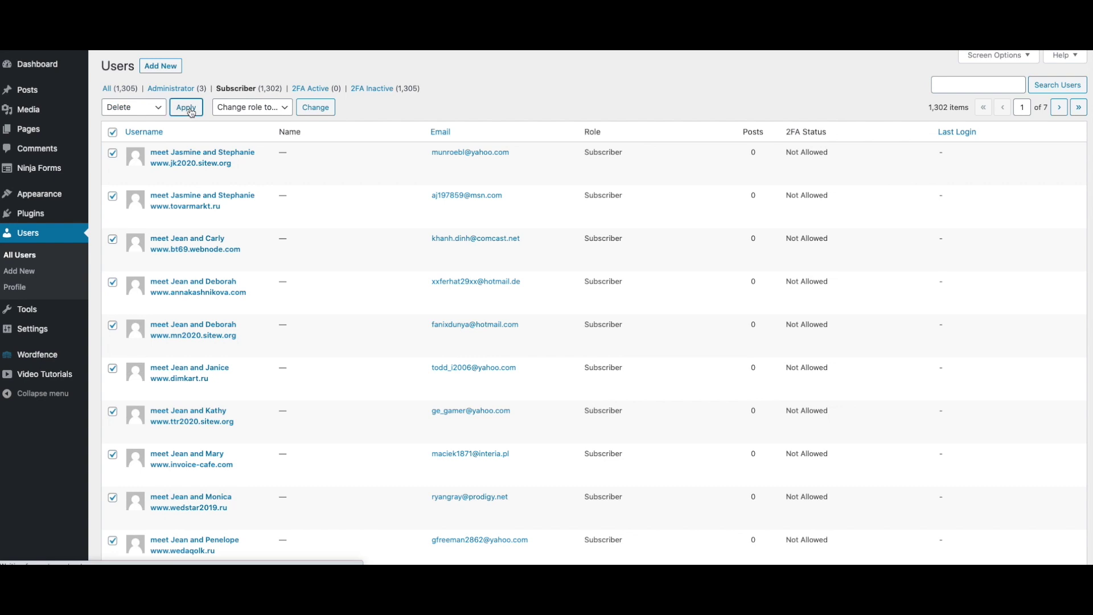
Confirm deletion of the 200 listed subscribers at the bottom of the Delete Users page
{"action": "scroll", "coordinate": [194, 109], "scroll_direction": "down", "scroll_amount": 7}
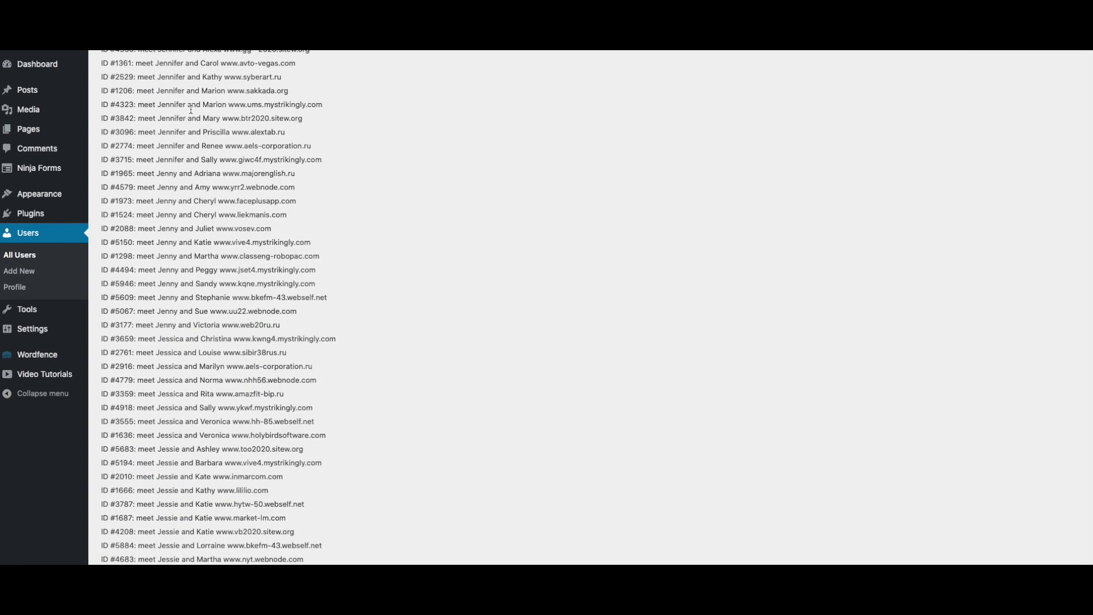
{"action": "scroll", "coordinate": [194, 107], "scroll_direction": "down", "scroll_amount": 4}
{"action": "scroll", "coordinate": [194, 107], "scroll_direction": "down", "scroll_amount": 8}
{"action": "scroll", "coordinate": [194, 107], "scroll_direction": "down", "scroll_amount": 4}
{"action": "scroll", "coordinate": [182, 171], "scroll_direction": "down", "scroll_amount": 4}
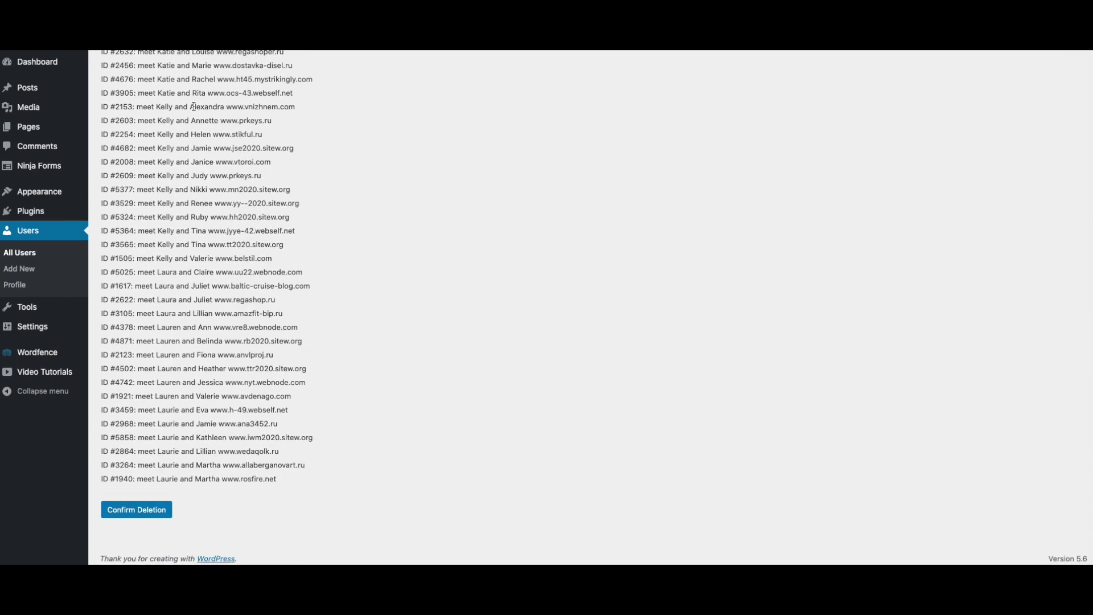
{"action": "scroll", "coordinate": [127, 532], "scroll_direction": "up", "scroll_amount": 10}
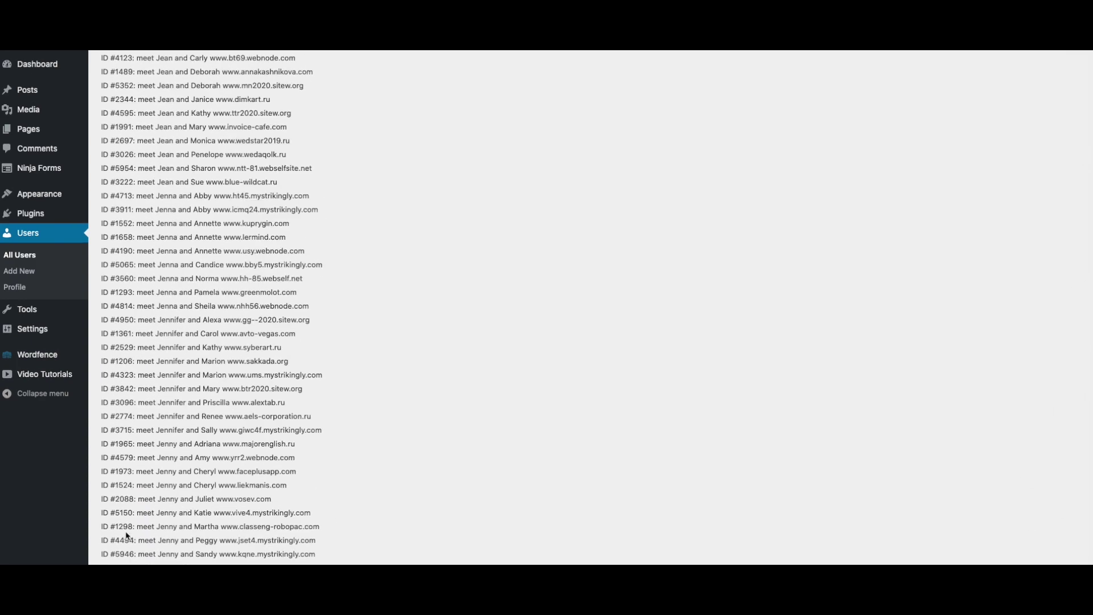
{"action": "scroll", "coordinate": [125, 535], "scroll_direction": "up", "scroll_amount": 10}
{"action": "scroll", "coordinate": [126, 535], "scroll_direction": "down", "scroll_amount": 8}
{"action": "scroll", "coordinate": [125, 532], "scroll_direction": "down", "scroll_amount": 8}
{"action": "scroll", "coordinate": [131, 524], "scroll_direction": "down", "scroll_amount": 5}
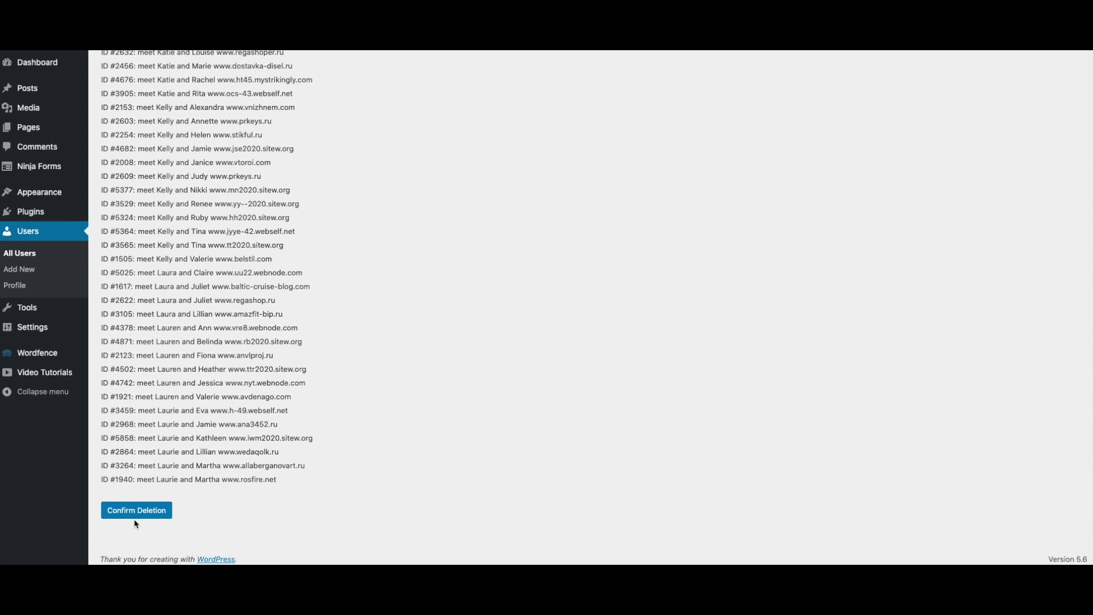
{"action": "left_click", "coordinate": [137, 518]}
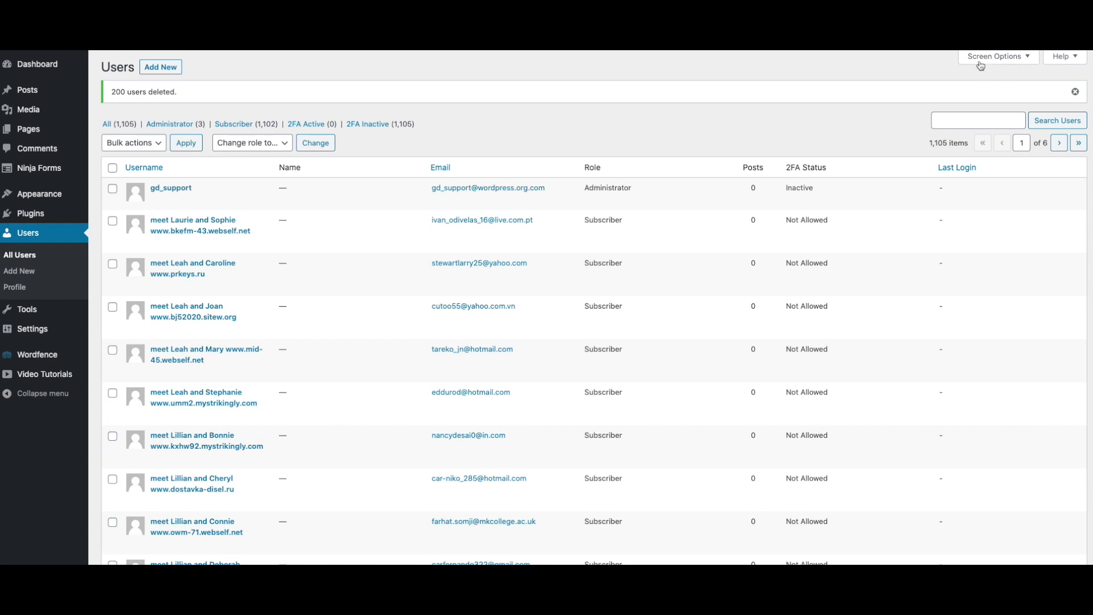
Set Screen Options' number of items per page to 190 and apply
{"action": "left_click", "coordinate": [1005, 59]}
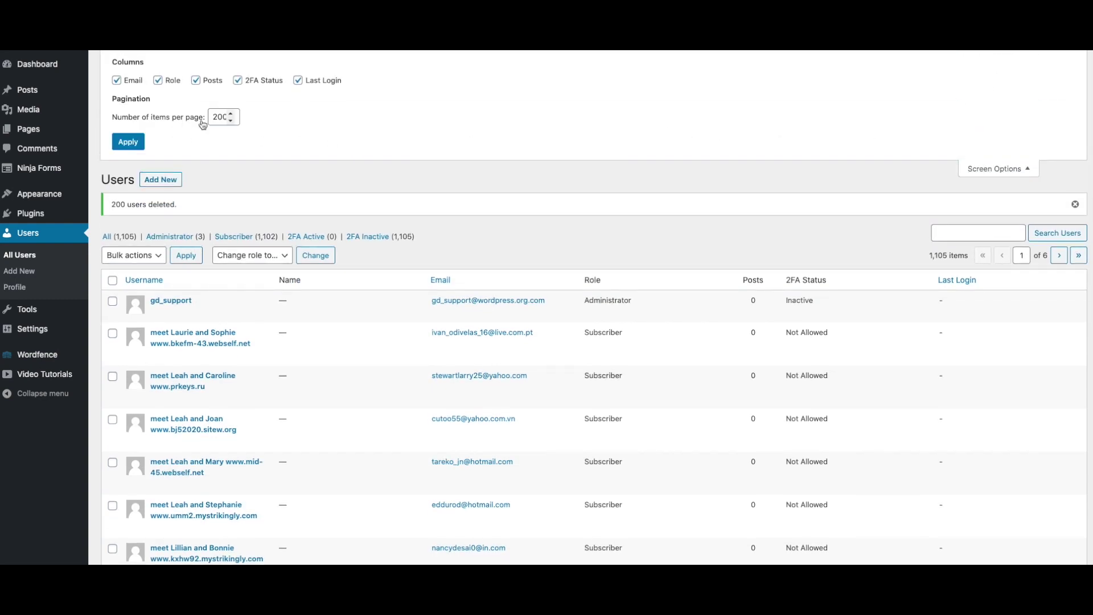
{"action": "double_click", "coordinate": [219, 117]}
{"action": "left_click", "coordinate": [205, 118]}
{"action": "key", "text": "BackSpace"}
{"action": "type", "text": "2"}
{"action": "left_click", "coordinate": [254, 127]}
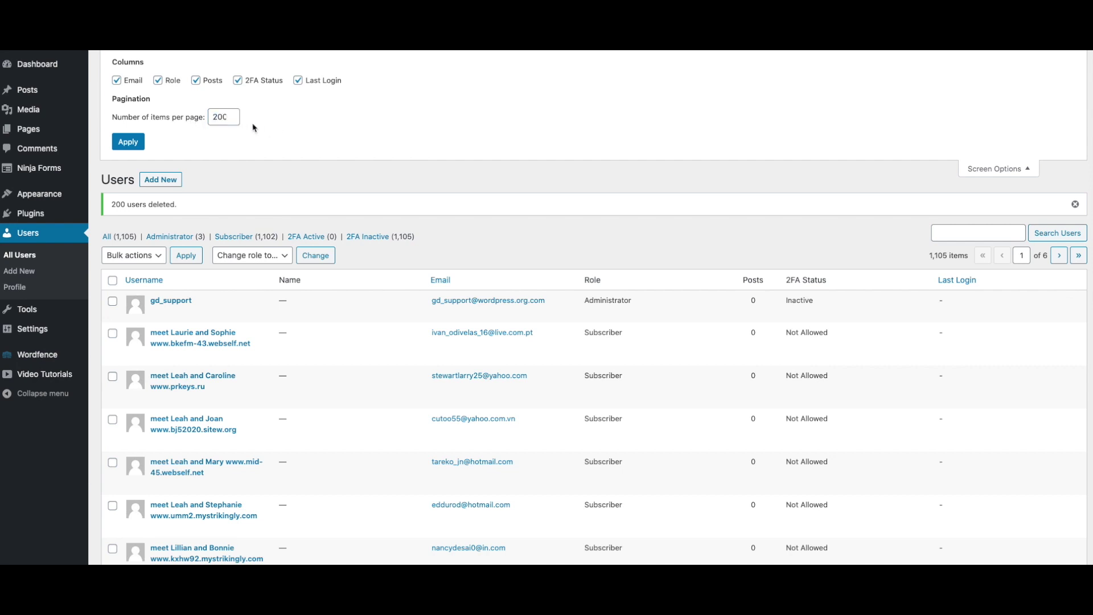
{"action": "left_click", "coordinate": [215, 118]}
{"action": "type", "text": "190"}
{"action": "left_click", "coordinate": [128, 141]}
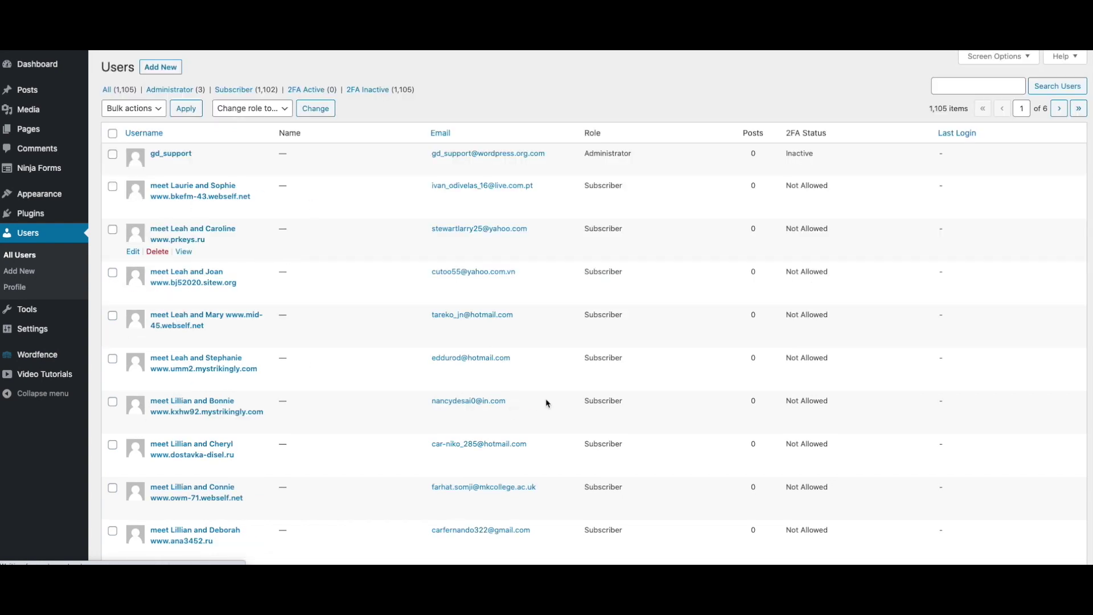
{"action": "scroll", "coordinate": [545, 403], "scroll_direction": "down", "scroll_amount": 10}
{"action": "scroll", "coordinate": [533, 378], "scroll_direction": "down", "scroll_amount": 10}
{"action": "scroll", "coordinate": [541, 369], "scroll_direction": "down", "scroll_amount": 10}
{"action": "scroll", "coordinate": [540, 376], "scroll_direction": "down", "scroll_amount": 10}
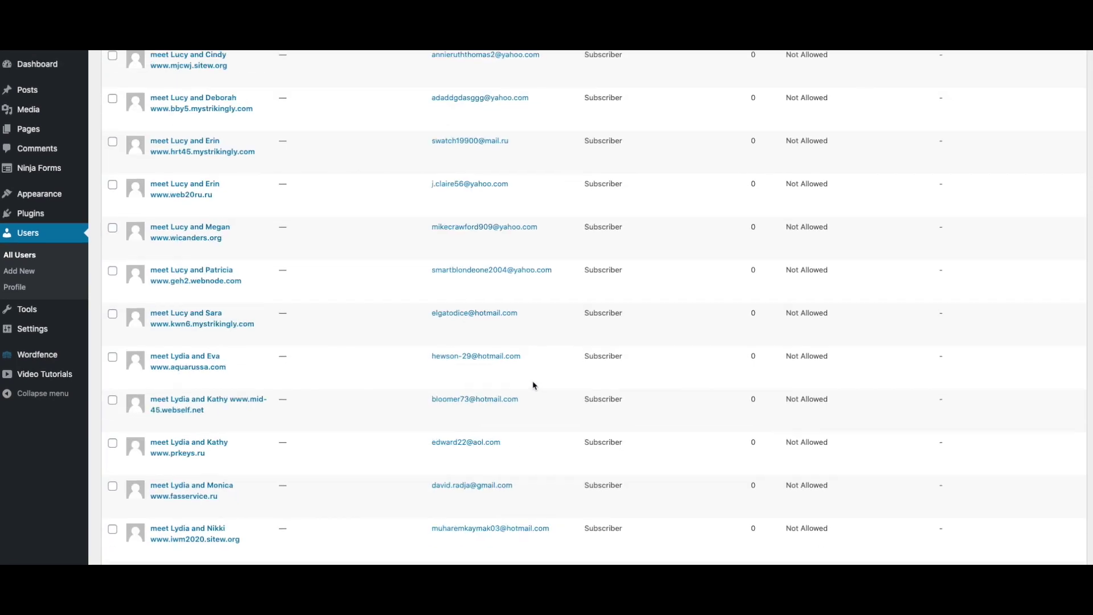
{"action": "scroll", "coordinate": [534, 385], "scroll_direction": "up", "scroll_amount": 15}
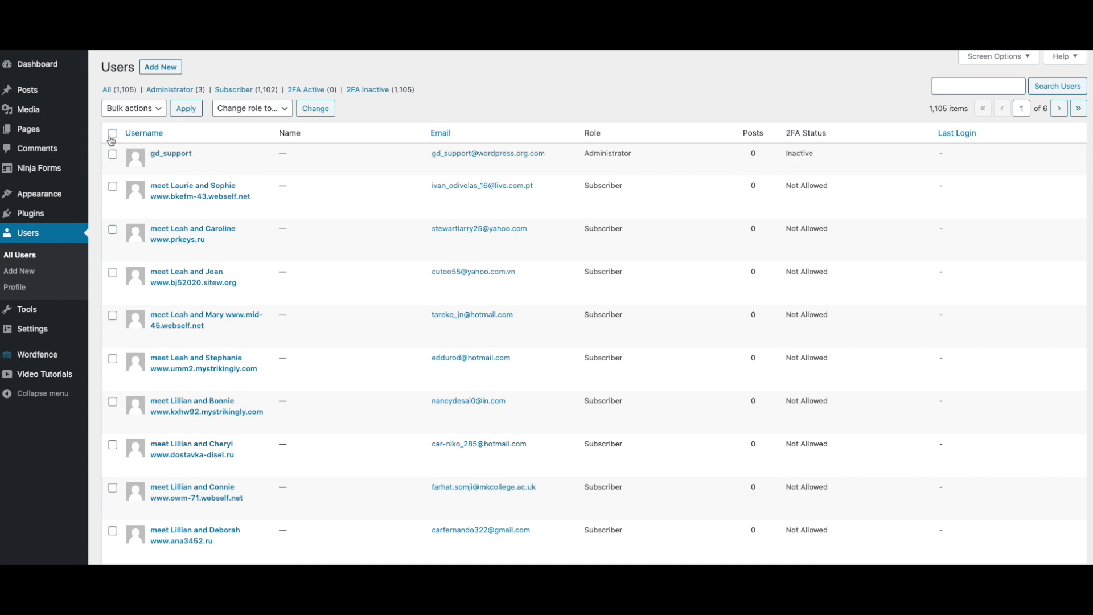
Filter to subscribers, select the whole page, and apply the Delete bulk action
{"action": "left_click", "coordinate": [239, 91]}
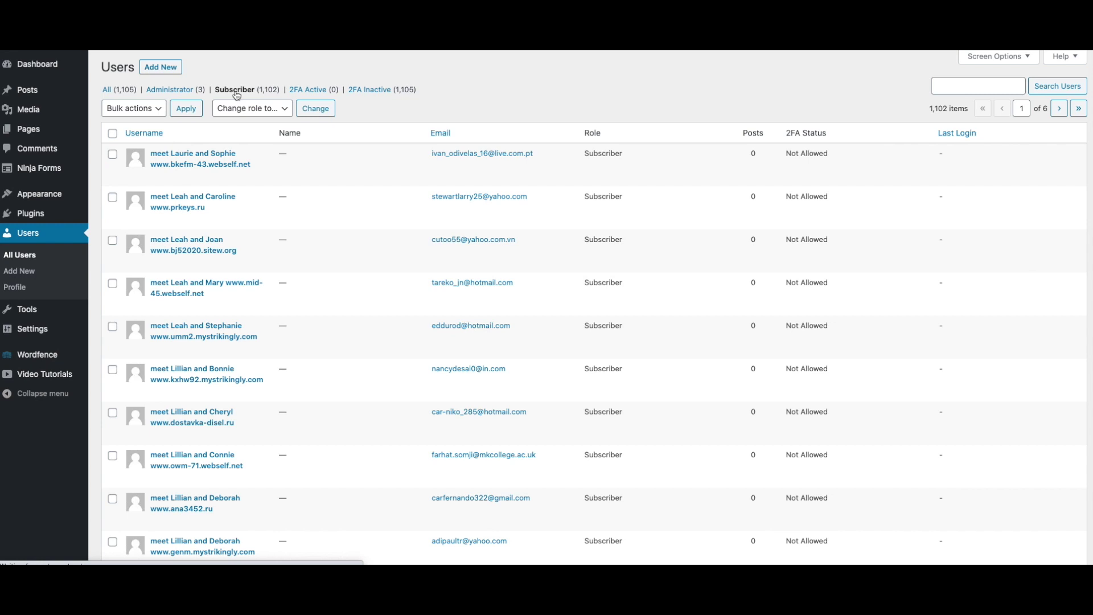
{"action": "left_click", "coordinate": [113, 134]}
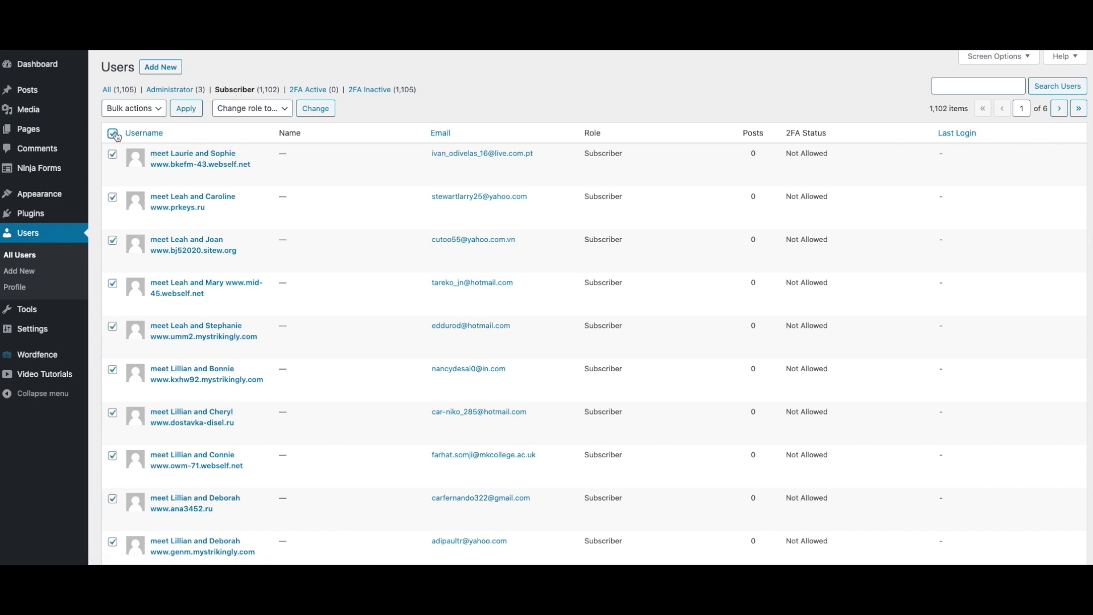
{"action": "left_click", "coordinate": [142, 110]}
{"action": "left_click", "coordinate": [138, 120]}
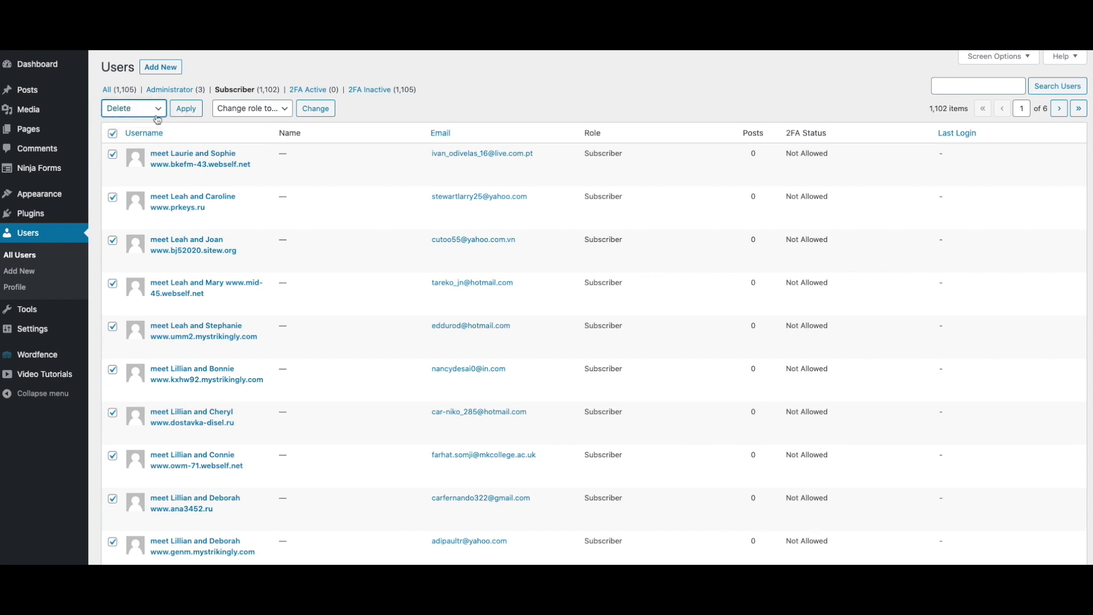
{"action": "left_click", "coordinate": [190, 112]}
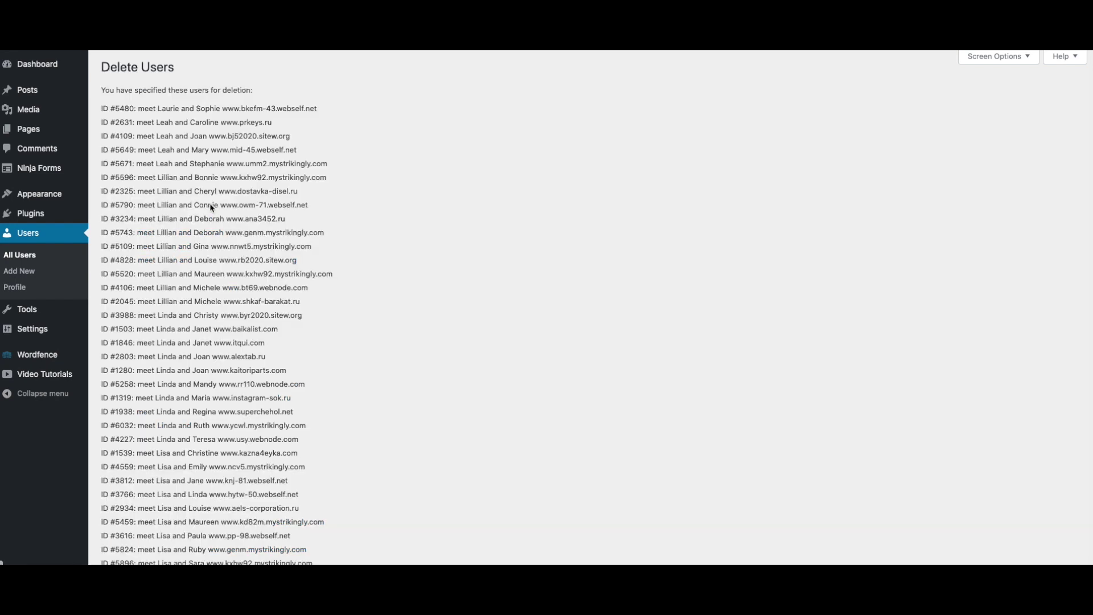
Confirm deletion of the 190 queued subscribers, leaving 915 users
{"action": "scroll", "coordinate": [239, 283], "scroll_direction": "down", "scroll_amount": 10}
{"action": "scroll", "coordinate": [239, 283], "scroll_direction": "down", "scroll_amount": 5}
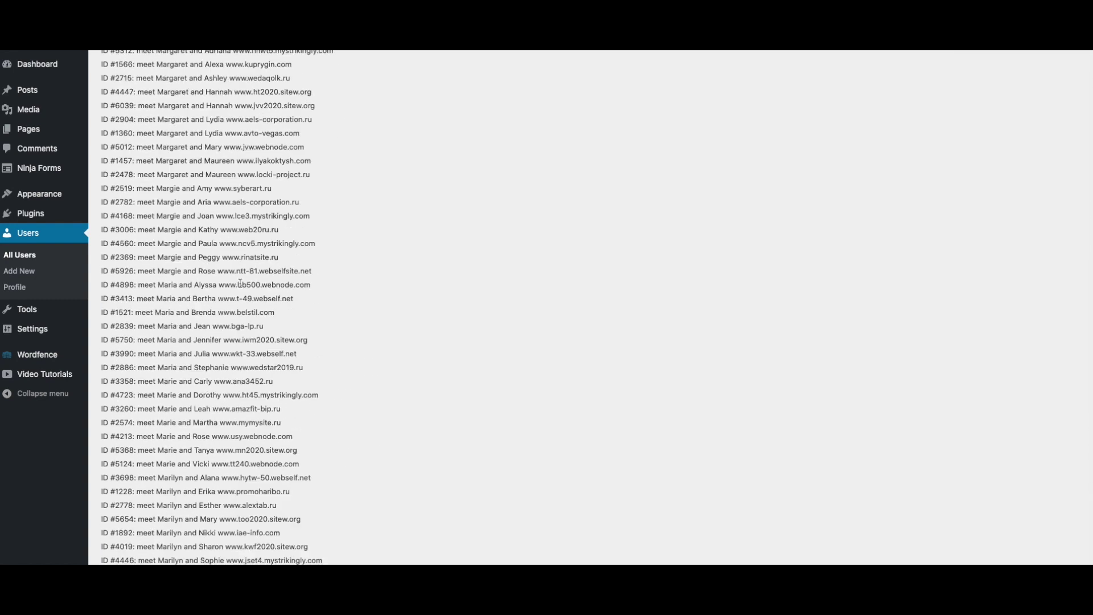
{"action": "scroll", "coordinate": [239, 283], "scroll_direction": "down", "scroll_amount": 5}
{"action": "scroll", "coordinate": [239, 283], "scroll_direction": "down", "scroll_amount": 5}
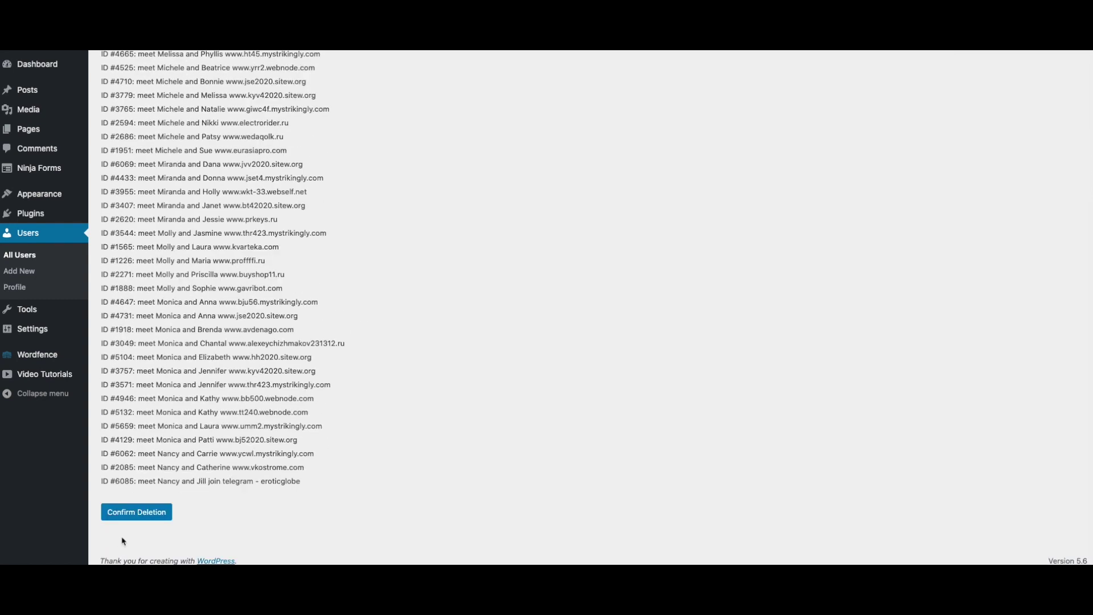
{"action": "left_click", "coordinate": [131, 514]}
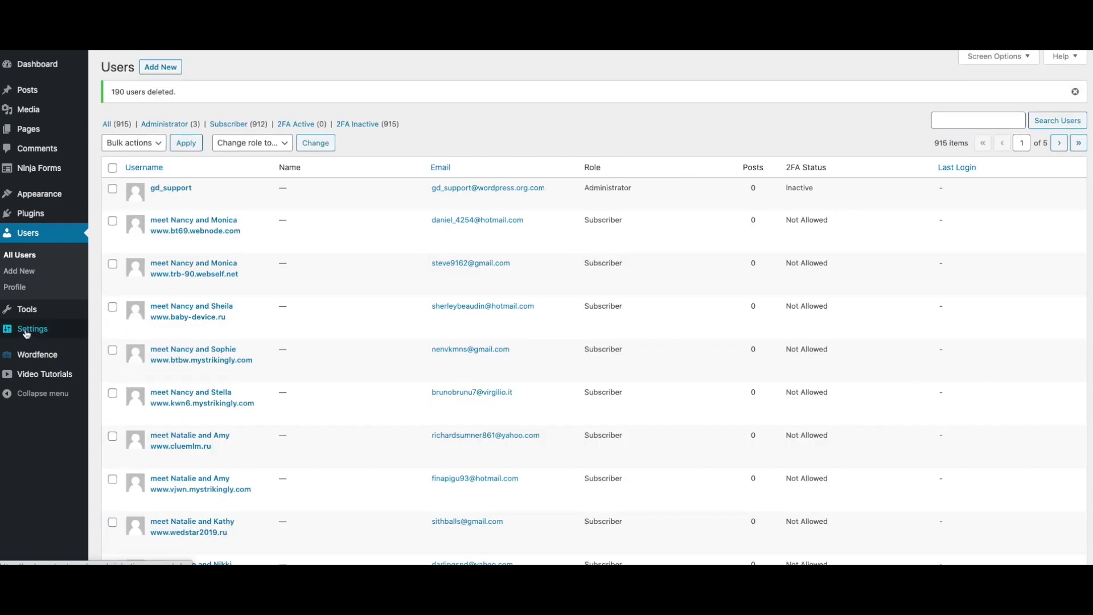
{"action": "mouse_move", "coordinate": [32, 329]}
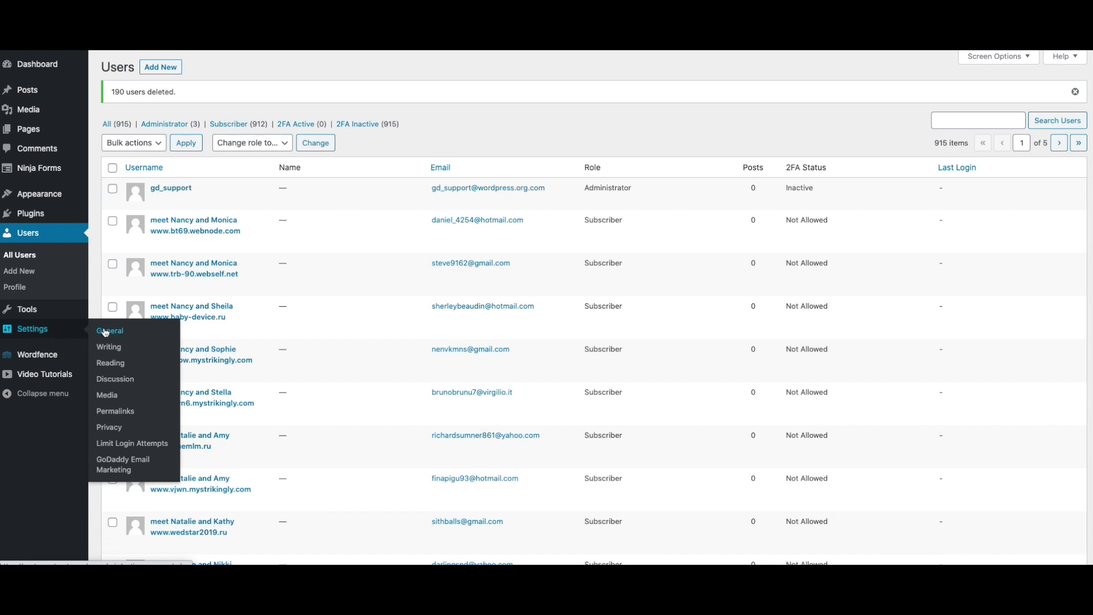
Go to Settings > General from the admin sidebar
{"action": "left_click", "coordinate": [106, 332]}
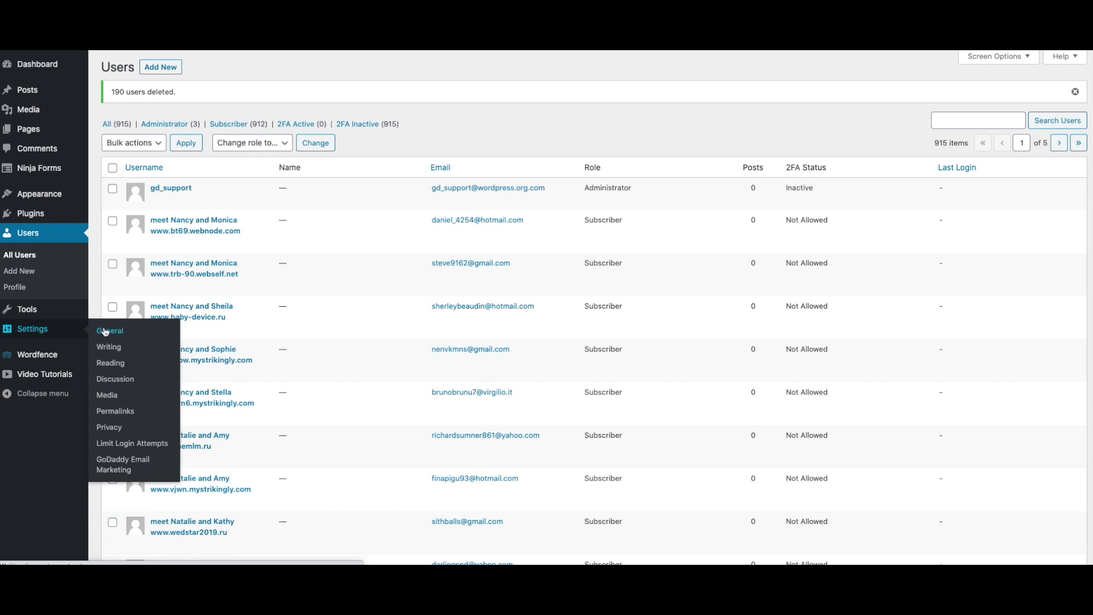